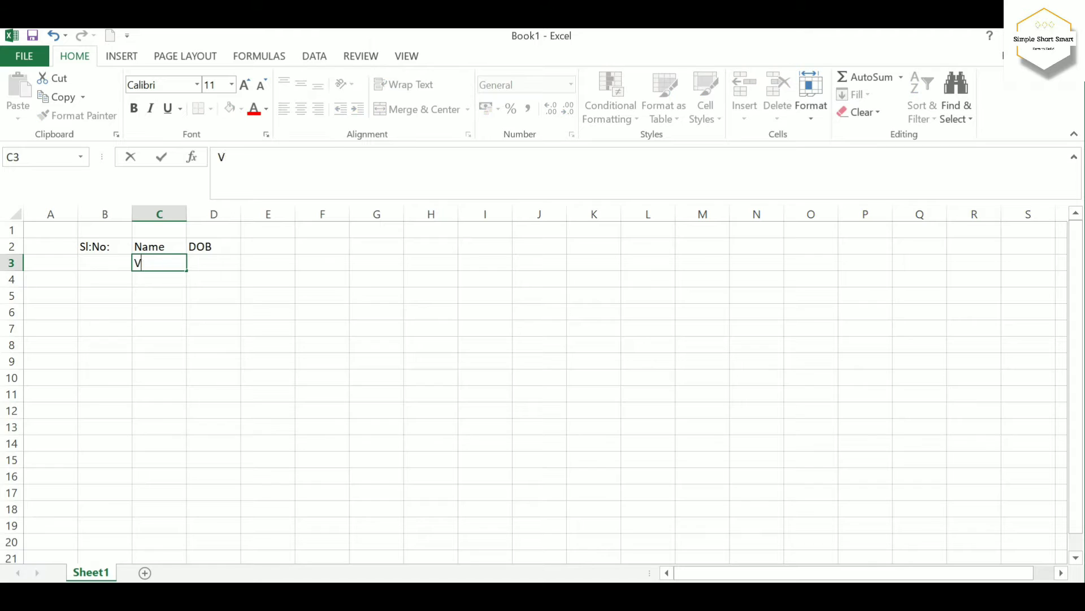
Enter the two people's first names in cells C3 and C4 of the Name column
{"action": "key", "text": "Return"}
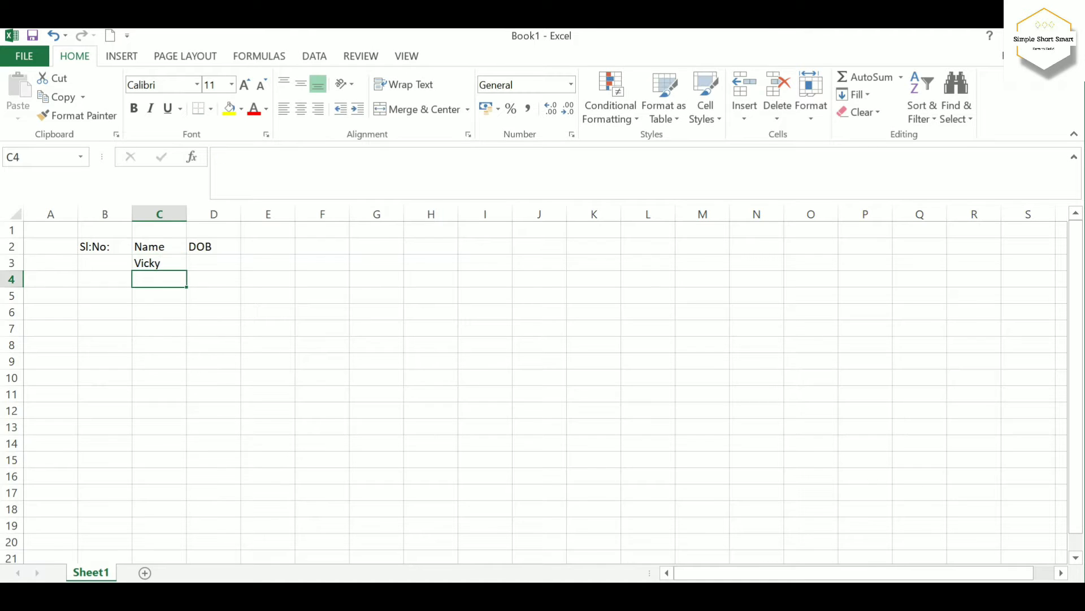
{"action": "type", "text": "Micky"}
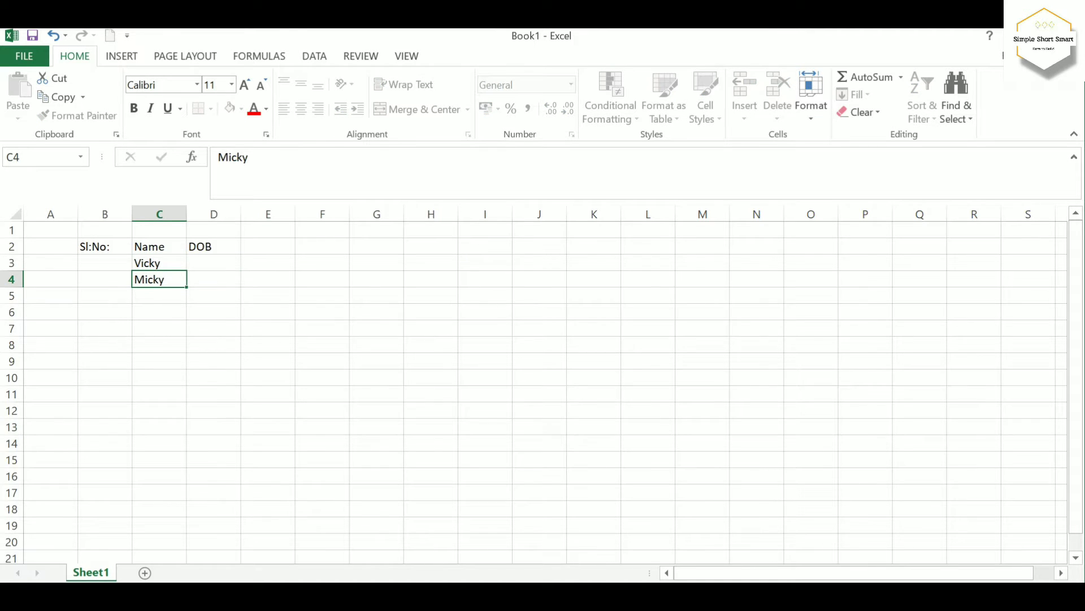
{"action": "key", "text": "Right"}
Enter each person's date of birth in cells D3 and D4 of the DOB column
{"action": "key", "text": "Up"}
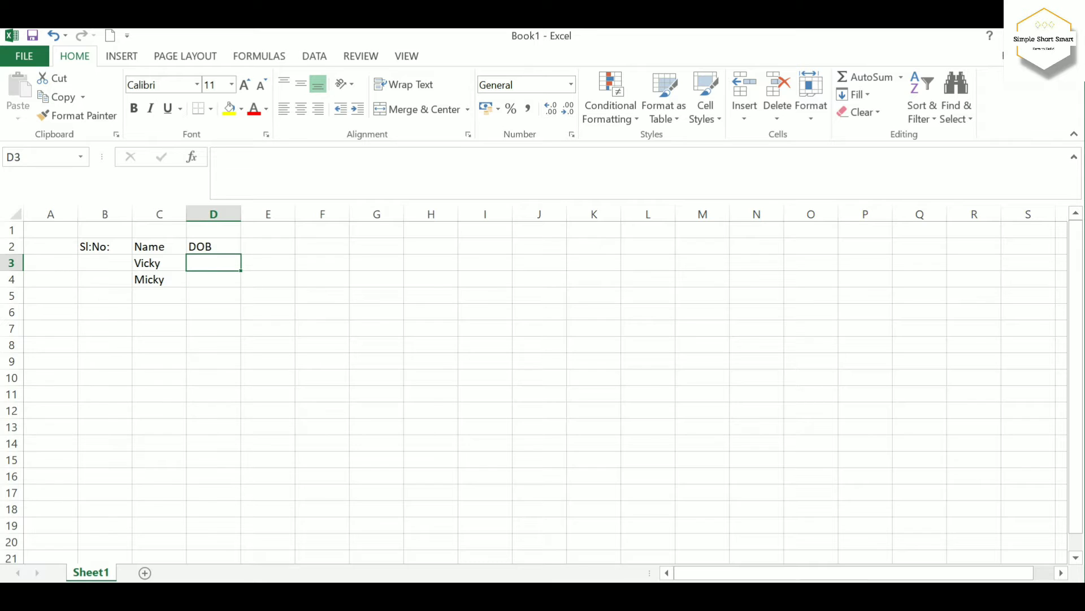
{"action": "type", "text": "12-1"}
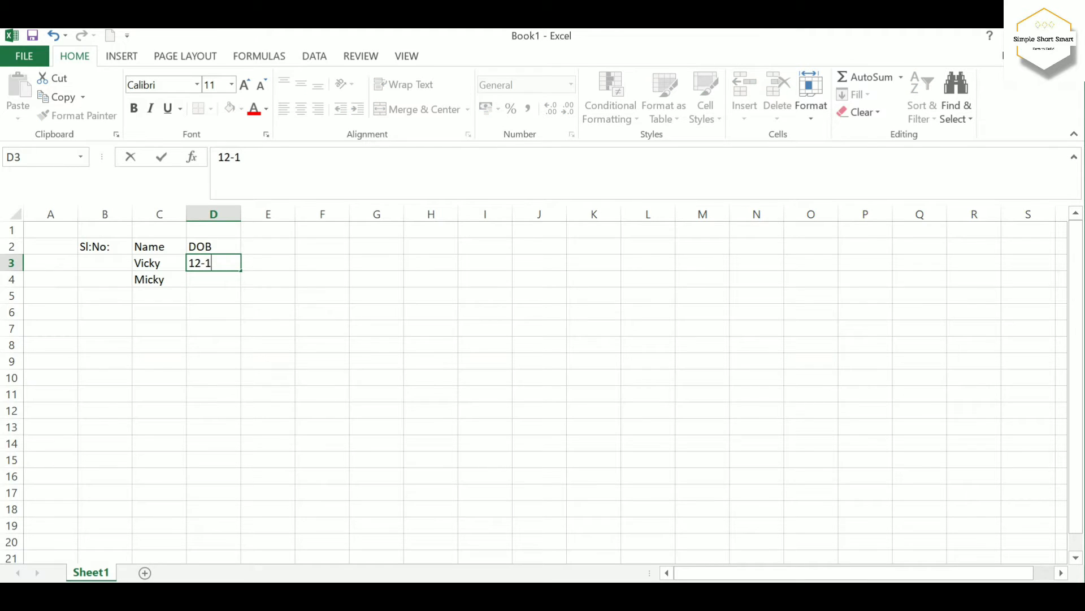
{"action": "type", "text": "1-2020"}
{"action": "key", "text": "Return"}
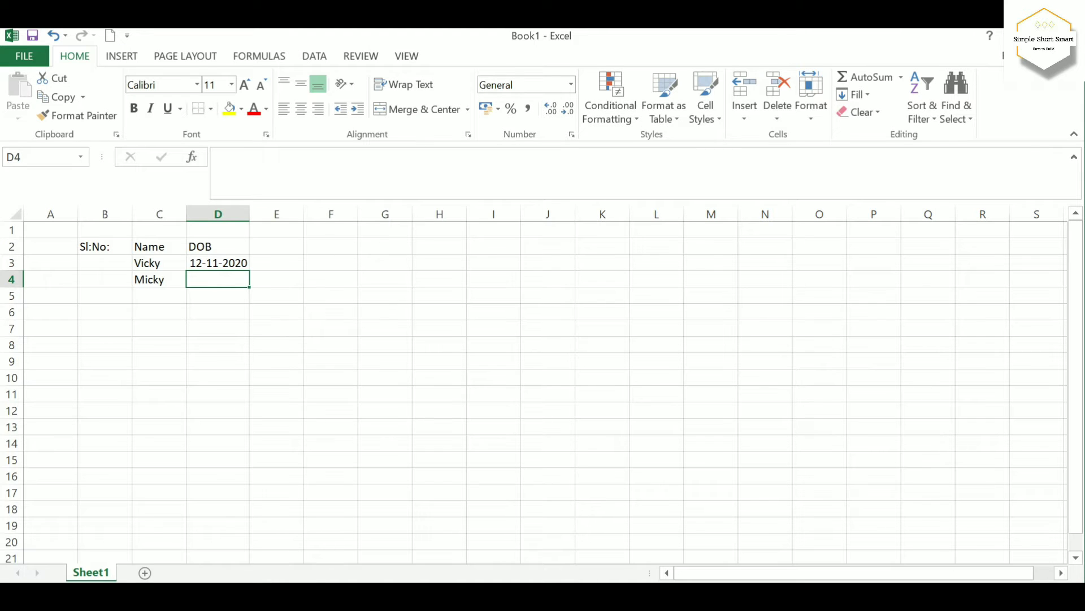
{"action": "type", "text": "2"}
{"action": "key", "text": "BackSpace"}
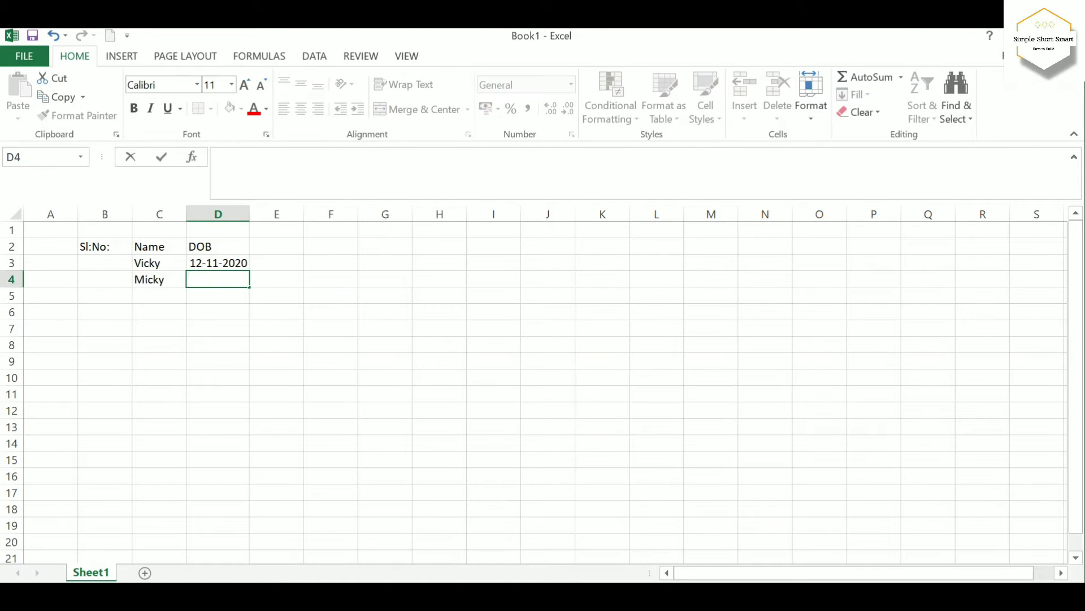
{"action": "type", "text": "20-12-1999"}
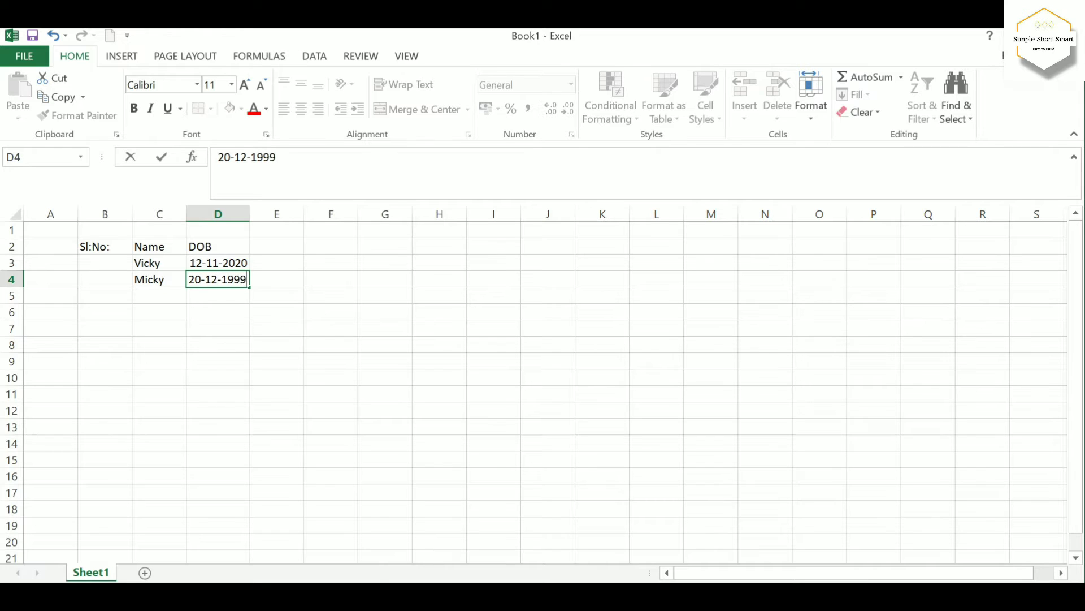
{"action": "key", "text": "Return"}
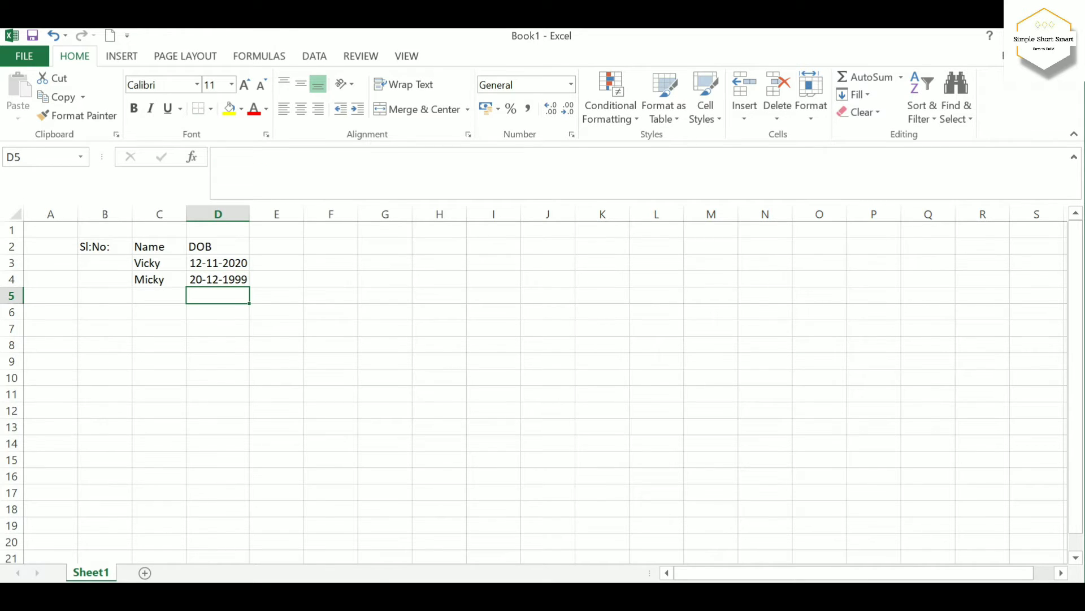
Number the two records 1 and 2 in cells B3 and B4 of the Sl:No: column
{"action": "left_click", "coordinate": [104, 263]}
{"action": "type", "text": "1"}
{"action": "key", "text": "Return"}
{"action": "type", "text": "2"}
{"action": "key", "text": "Return"}
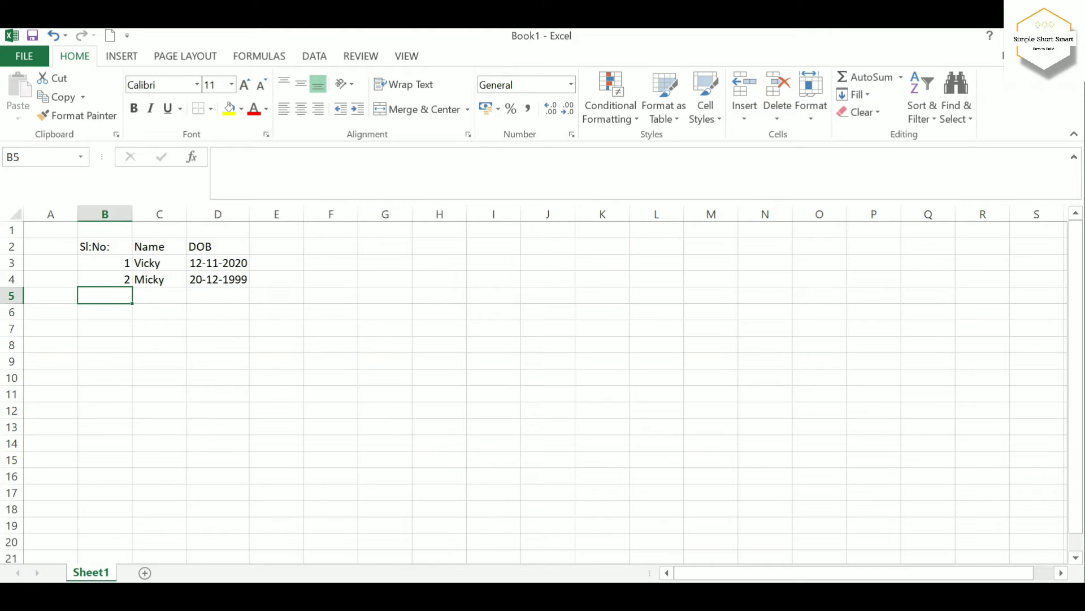
Add the column headings Age, Month and Days in cells E2, F2 and G2
{"action": "left_click", "coordinate": [277, 246]}
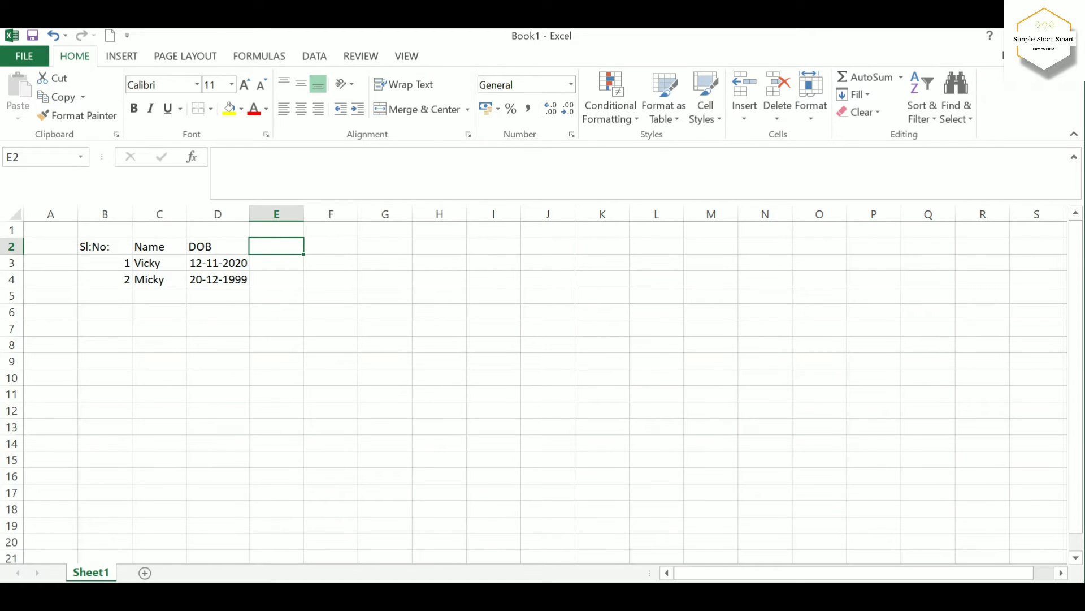
{"action": "type", "text": "Age"}
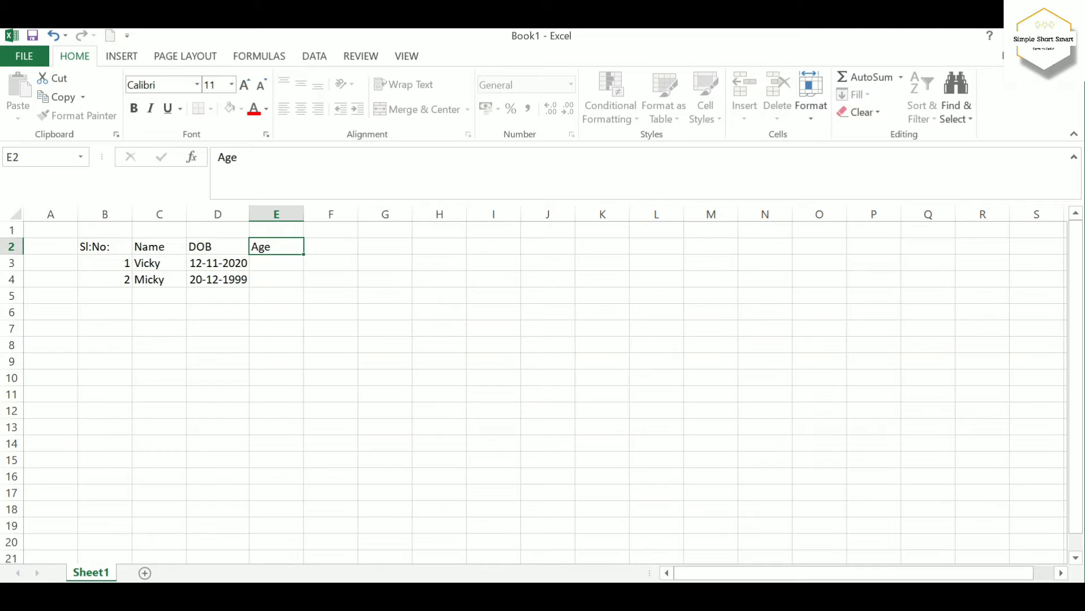
{"action": "key", "text": "Tab"}
{"action": "type", "text": "Month"}
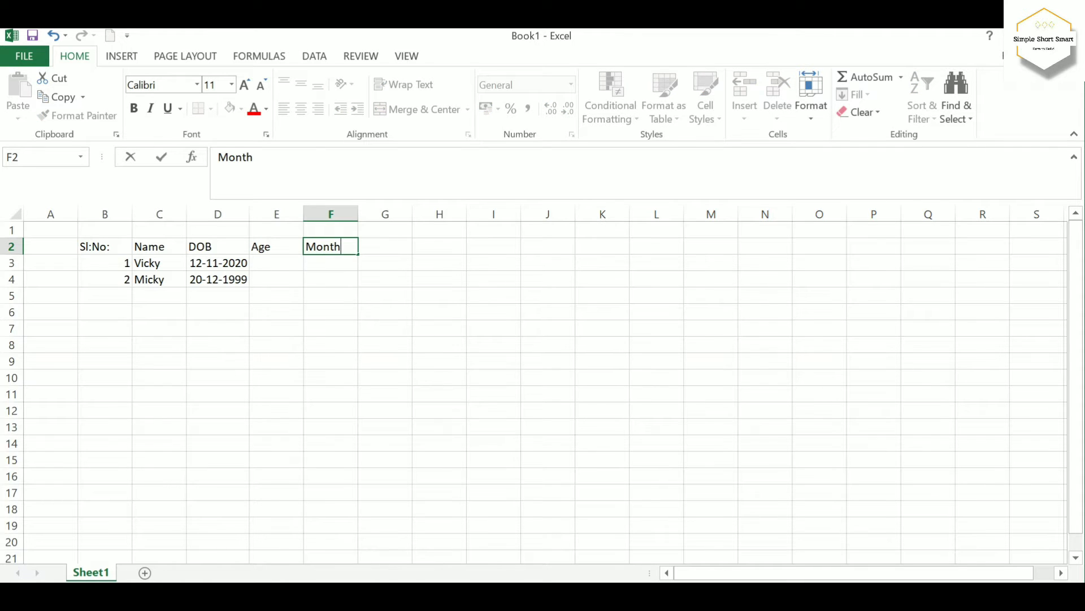
{"action": "key", "text": "Tab"}
{"action": "type", "text": "Days"}
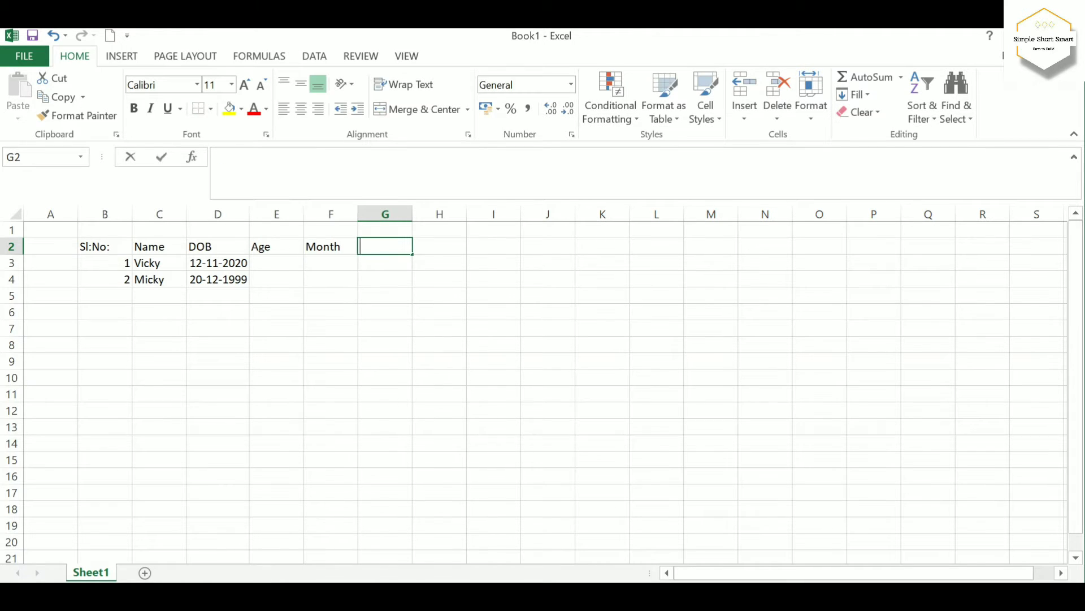
{"action": "key", "text": "Down"}
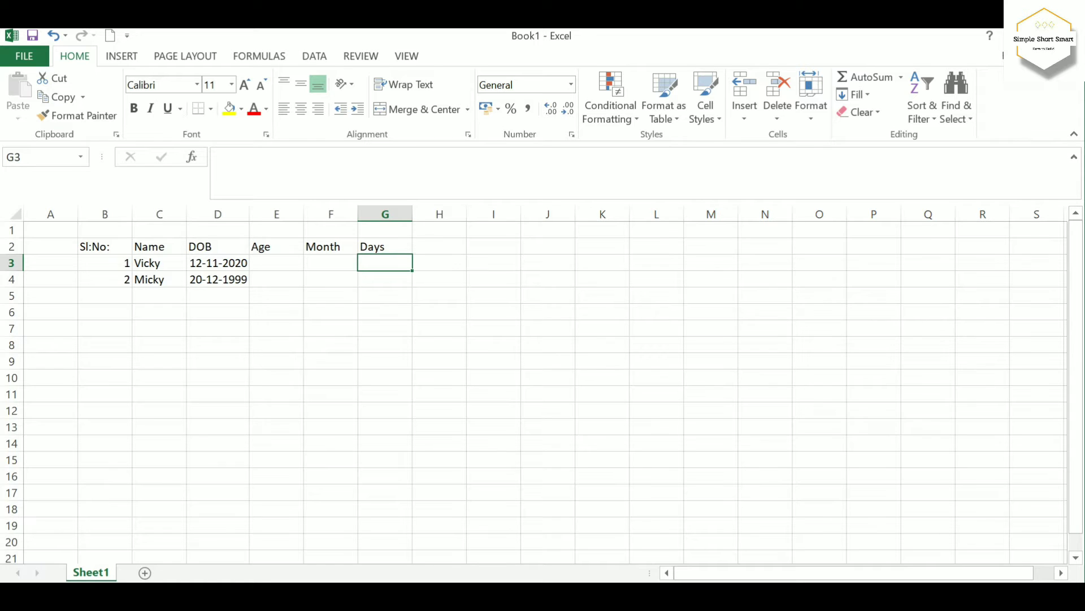
Calculate the first person's age in years in cell E3 with the formula =DATEDIF(D3,TODAY(),"Y")
{"action": "left_click", "coordinate": [277, 263]}
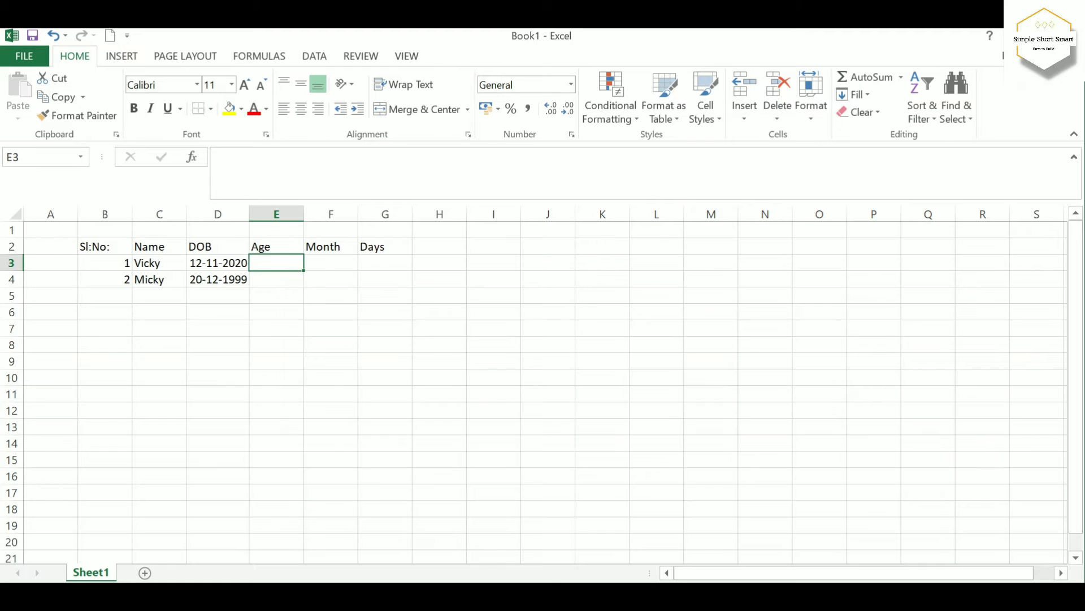
{"action": "type", "text": "="}
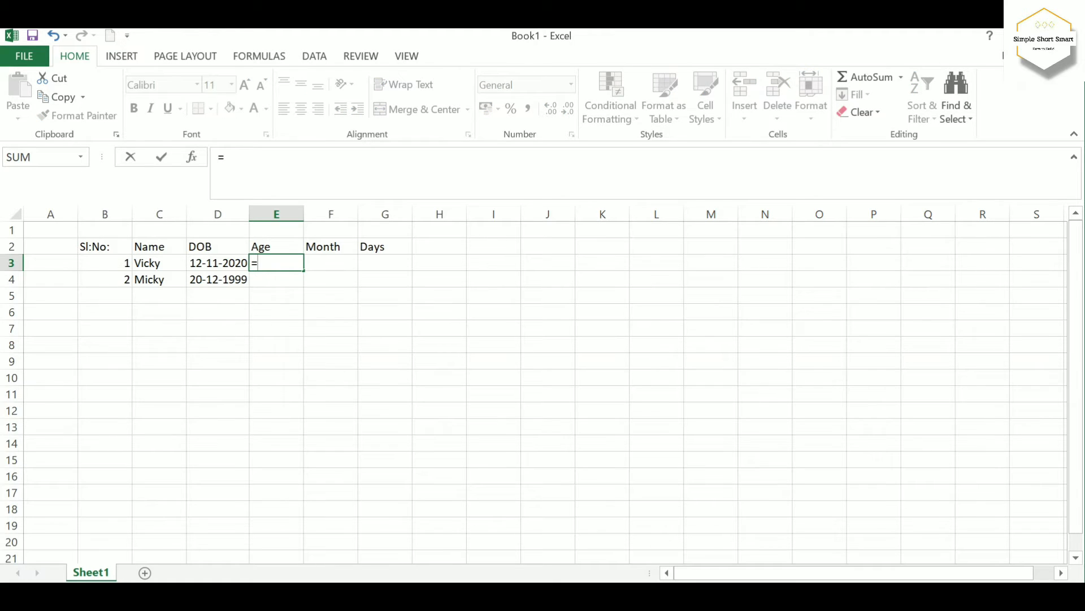
{"action": "type", "text": "DA"}
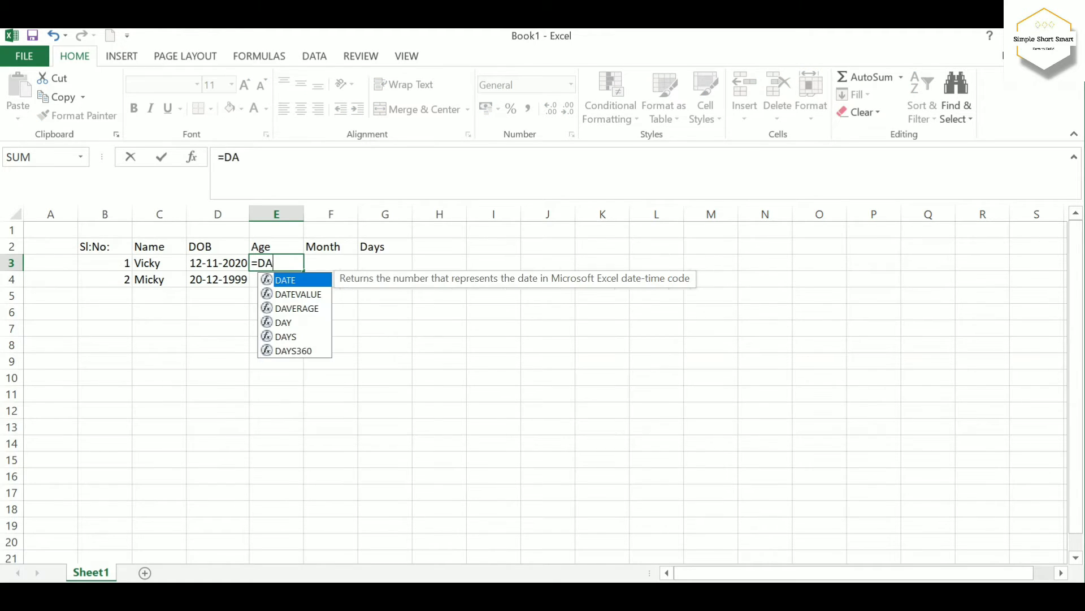
{"action": "type", "text": "TED"}
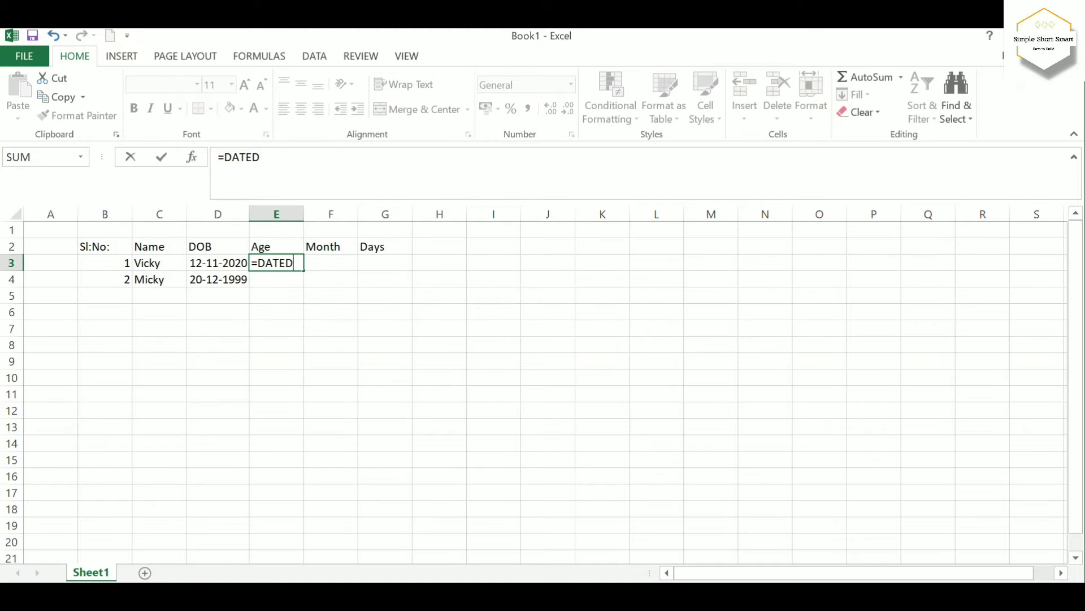
{"action": "type", "text": "IF"}
{"action": "type", "text": "("}
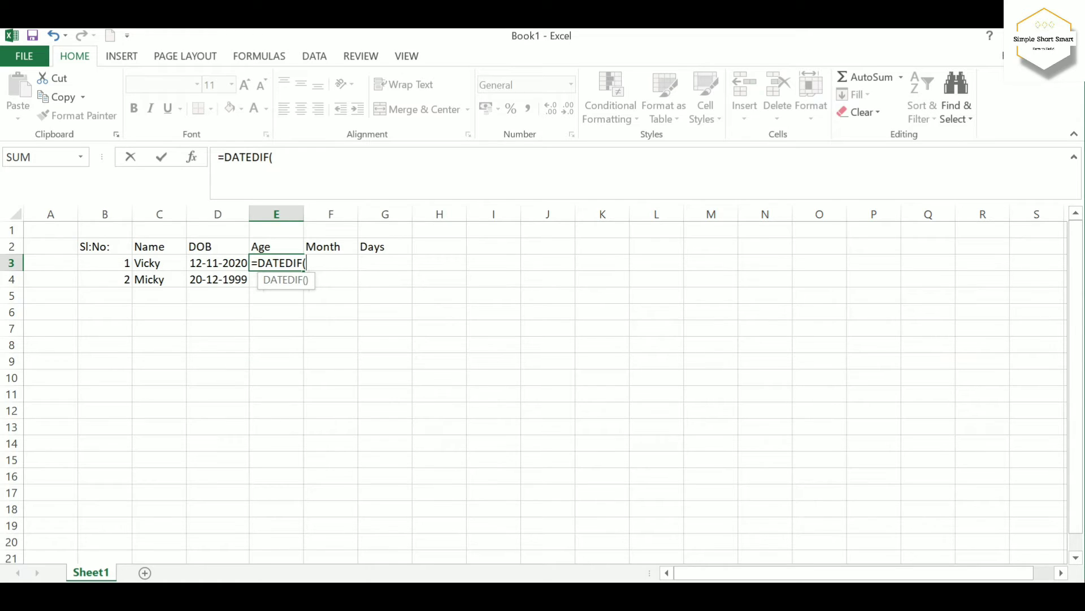
{"action": "left_click", "coordinate": [217, 263]}
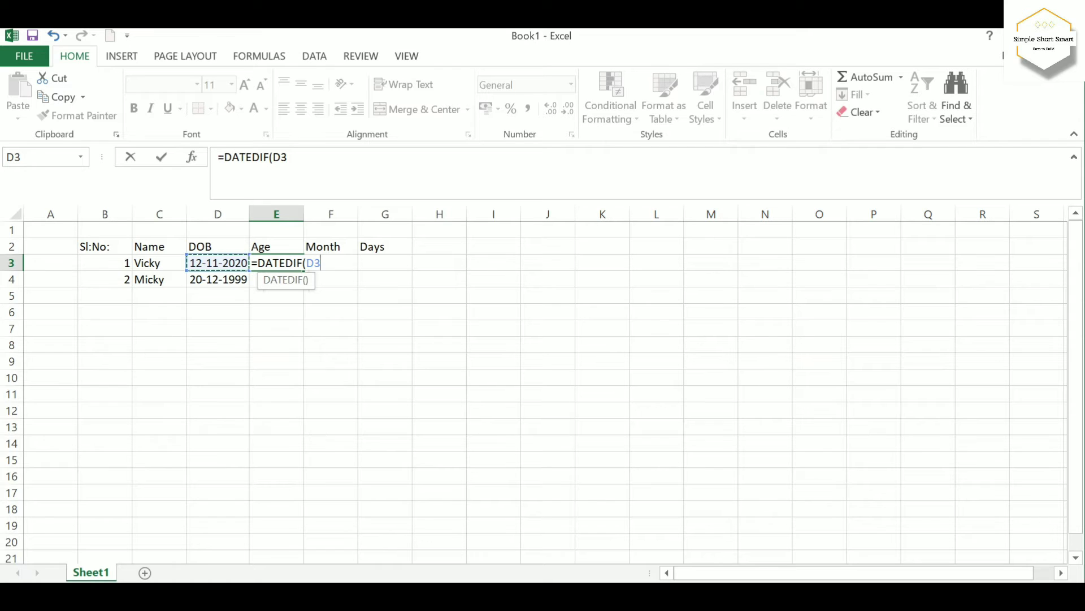
{"action": "type", "text": ","}
{"action": "type", "text": "TODAY"}
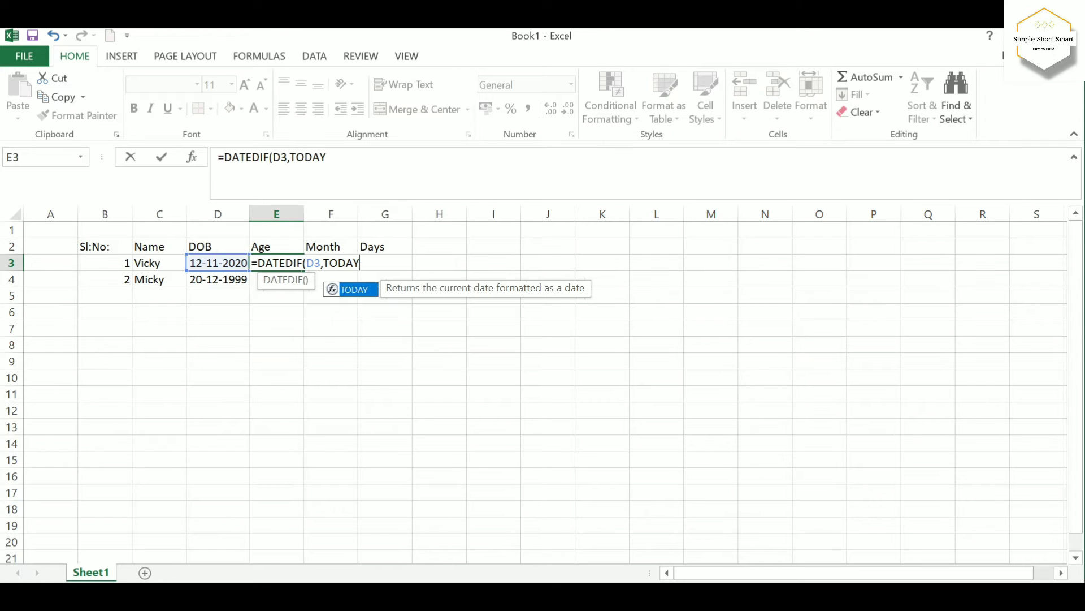
{"action": "type", "text": "("}
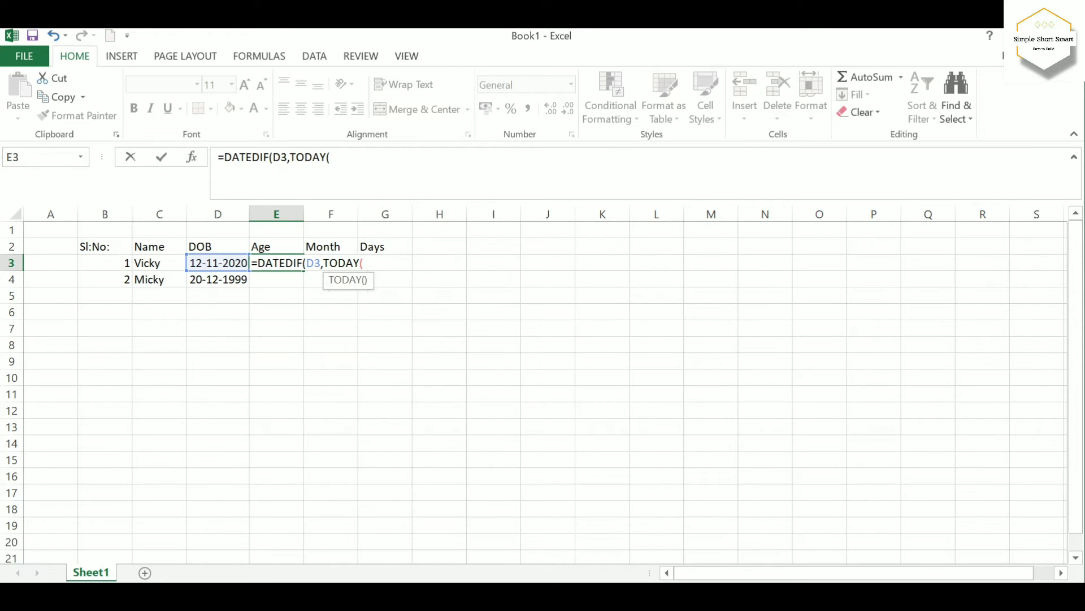
{"action": "type", "text": "),"}
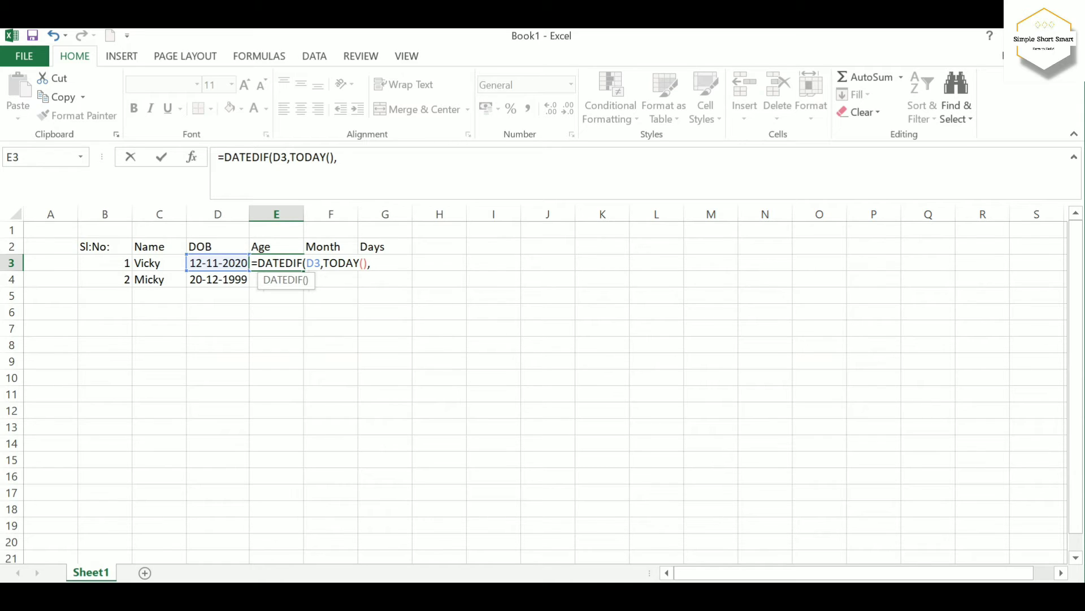
{"action": "type", "text": "\"y"}
{"action": "key", "text": "BackSpace"}
{"action": "type", "text": "Y\")"}
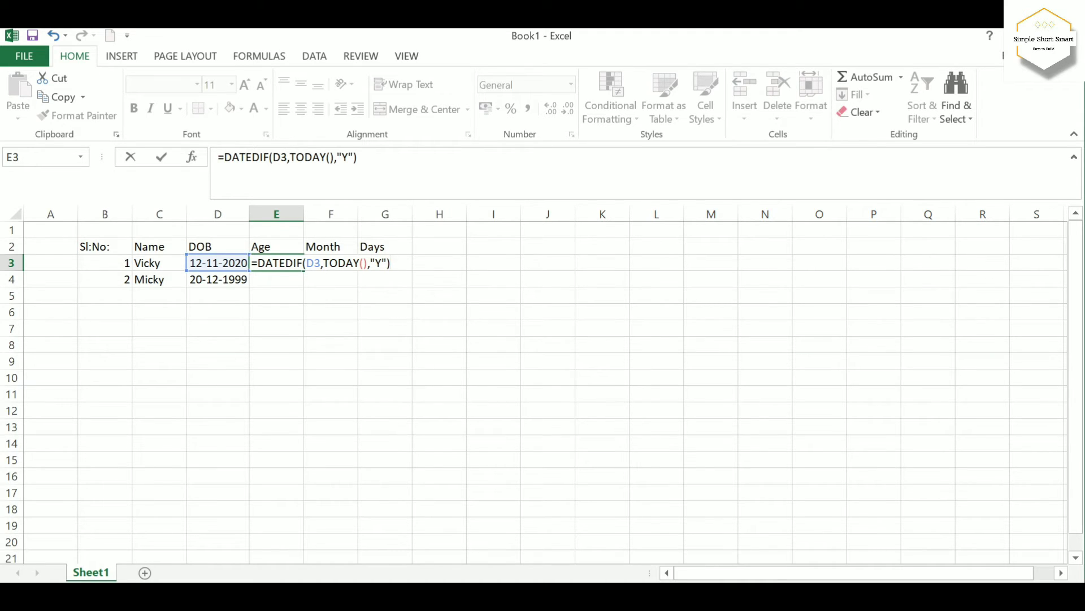
{"action": "key", "text": "Return"}
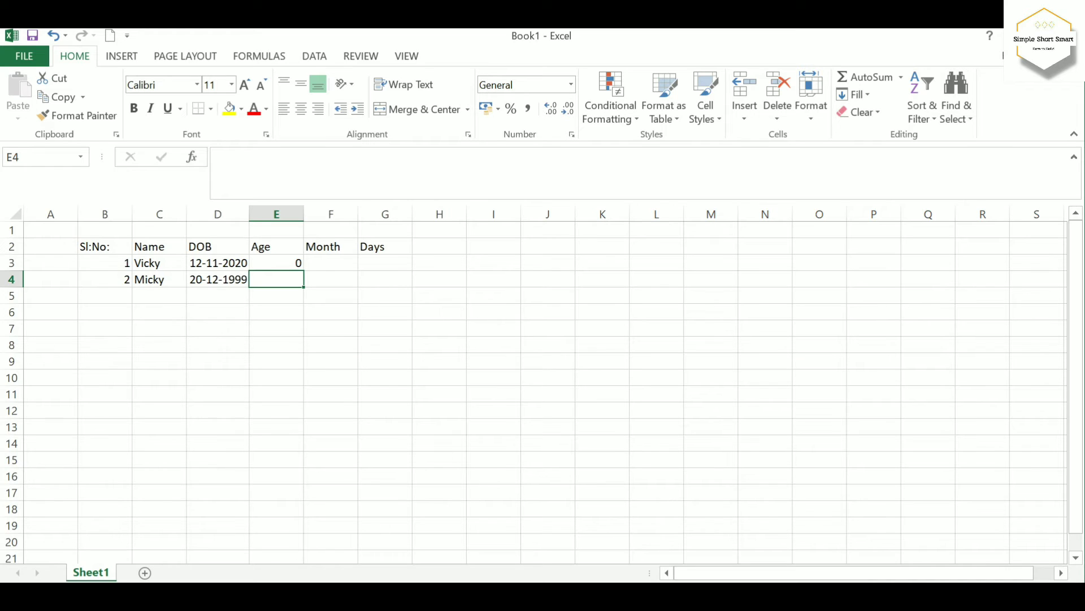
Fill the age formula from cell E3 down to E4 for the second person
{"action": "left_click", "coordinate": [277, 263]}
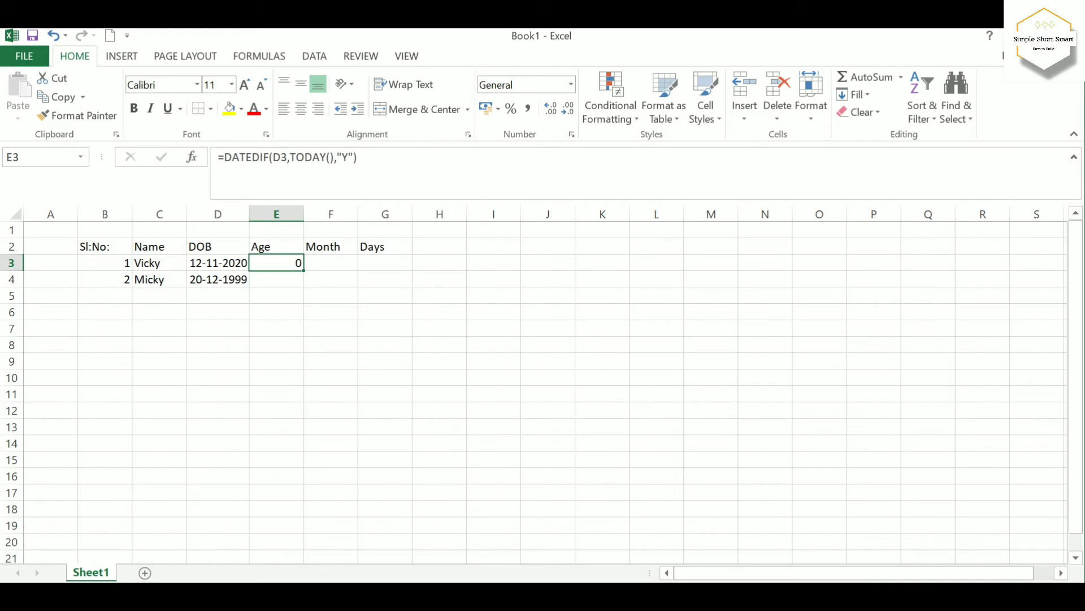
{"action": "left_click_drag", "start_coordinate": [304, 271], "coordinate": [304, 286]}
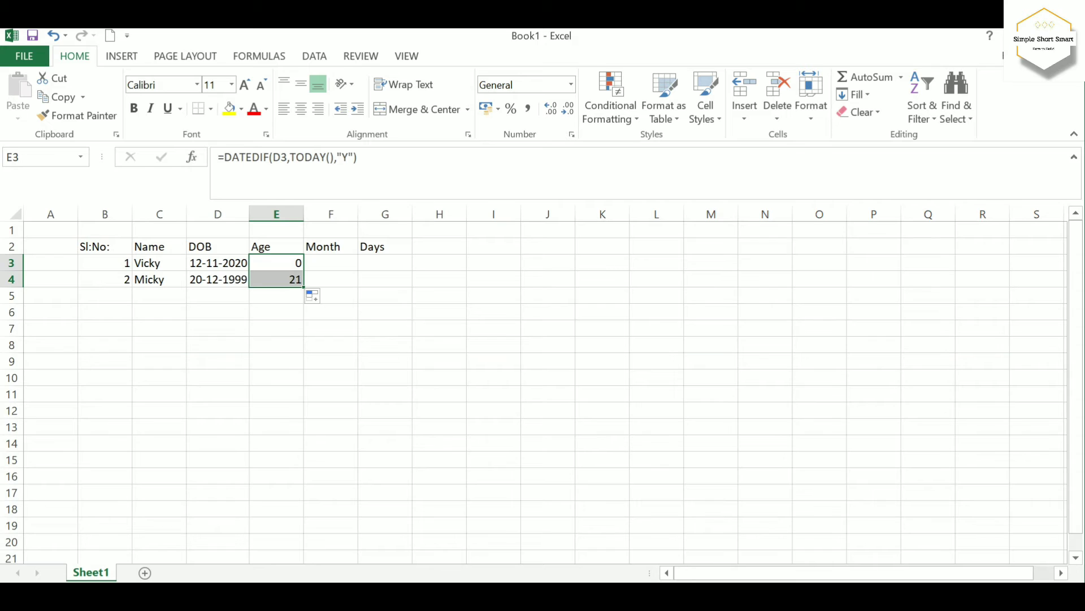
Reuse the age formula's text from E3 in cell F3, changing the unit so it reads =DATEDIF(D3,TODAY(),"M")
{"action": "left_click", "coordinate": [331, 263]}
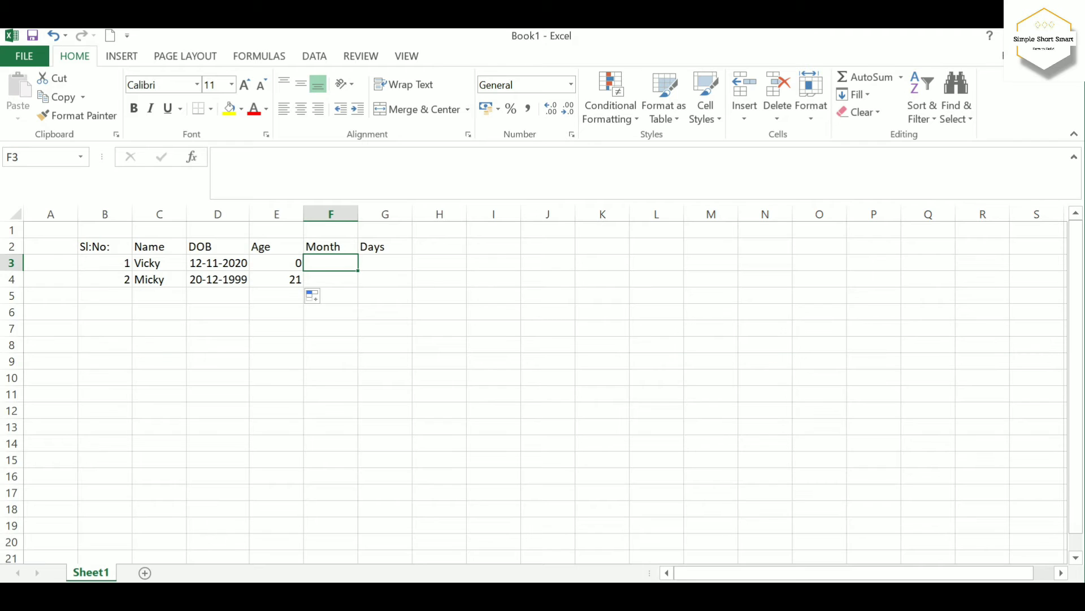
{"action": "left_click", "coordinate": [276, 263]}
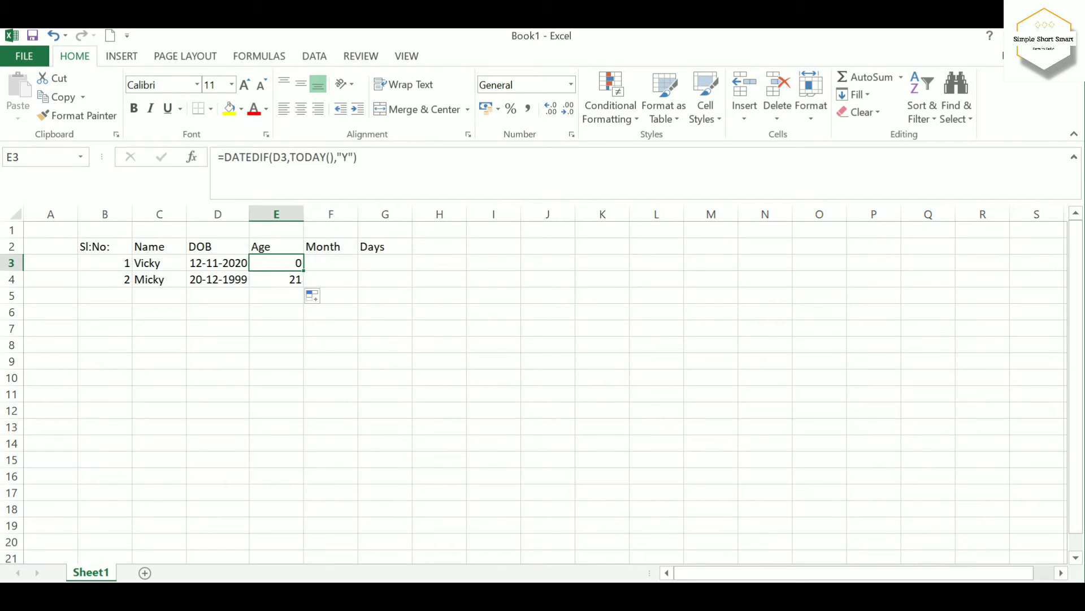
{"action": "left_click_drag", "start_coordinate": [357, 157], "coordinate": [218, 157]}
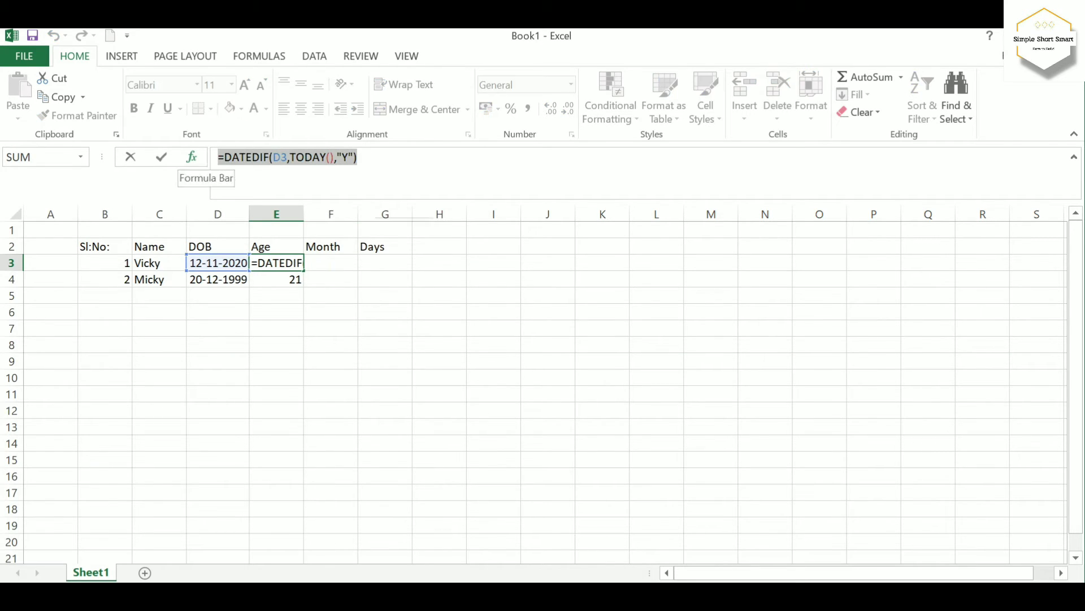
{"action": "key", "text": "ctrl+c"}
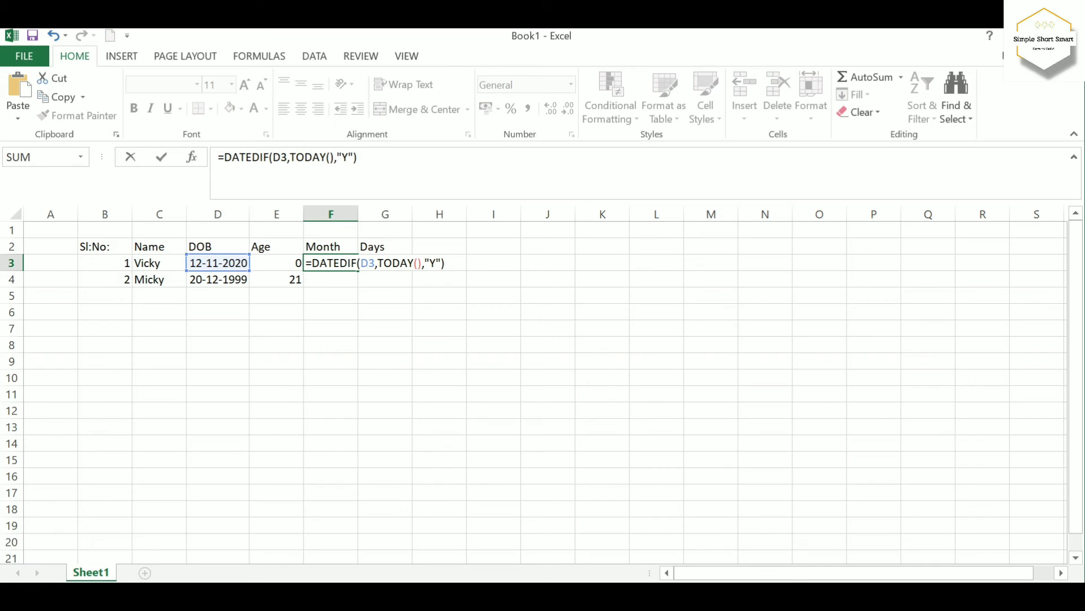
{"action": "key", "text": "BackSpace"}
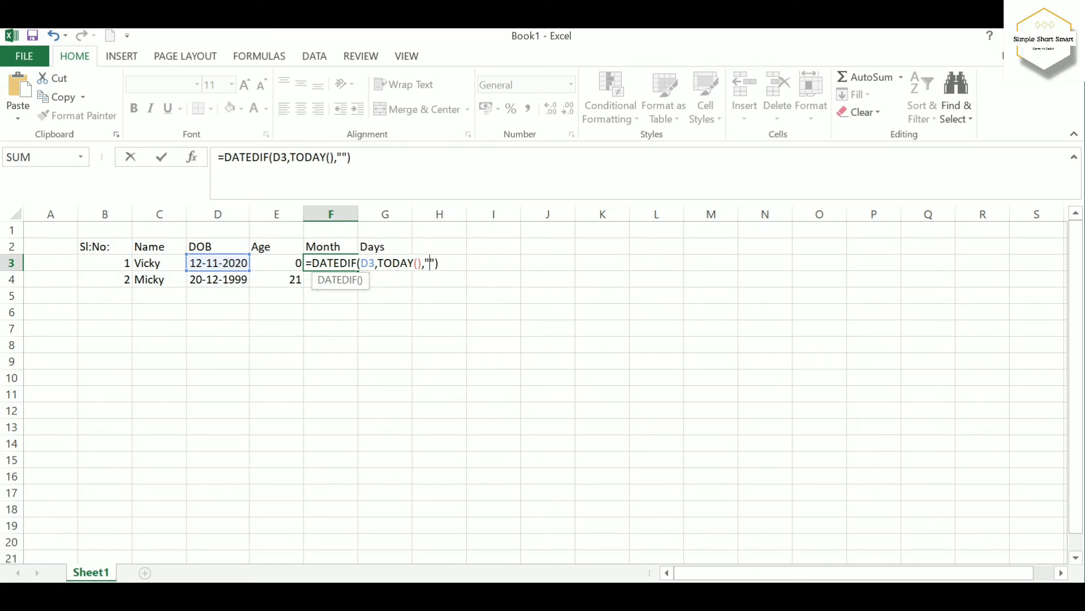
{"action": "type", "text": "M"}
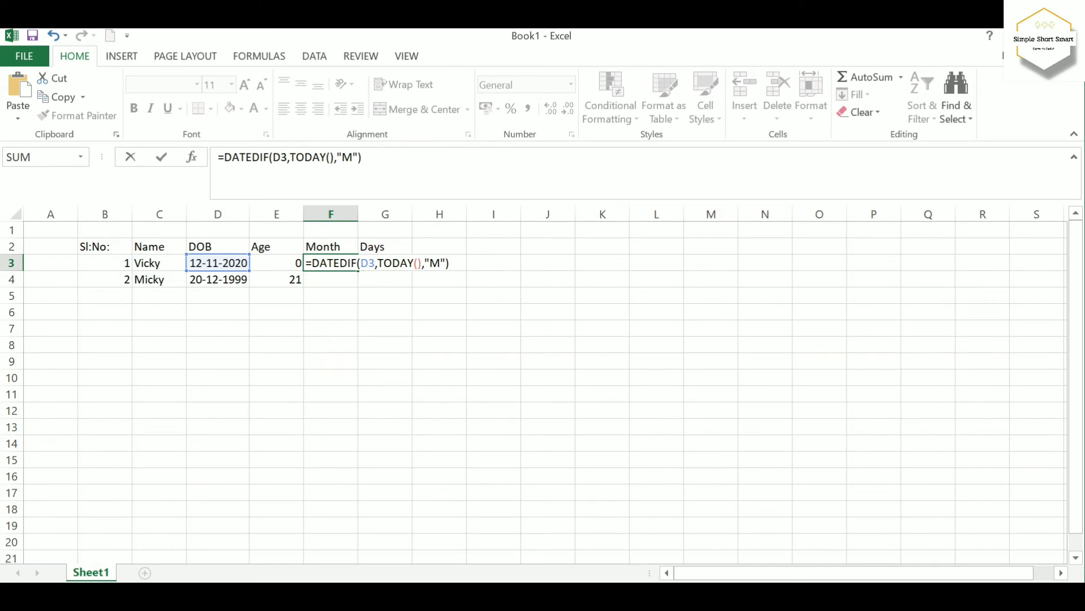
{"action": "key", "text": "Return"}
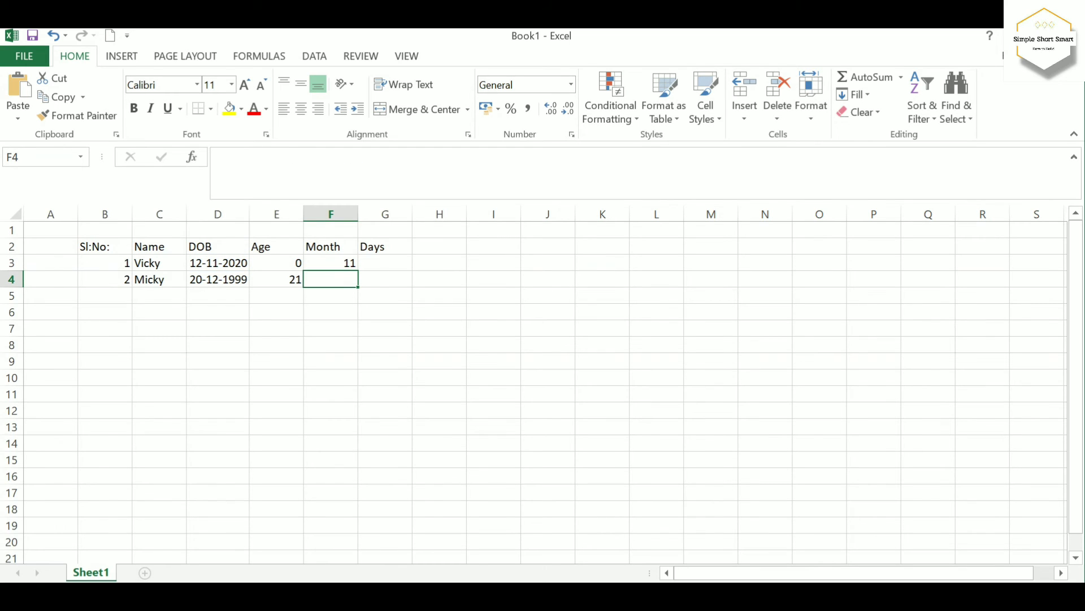
{"action": "left_click", "coordinate": [331, 263]}
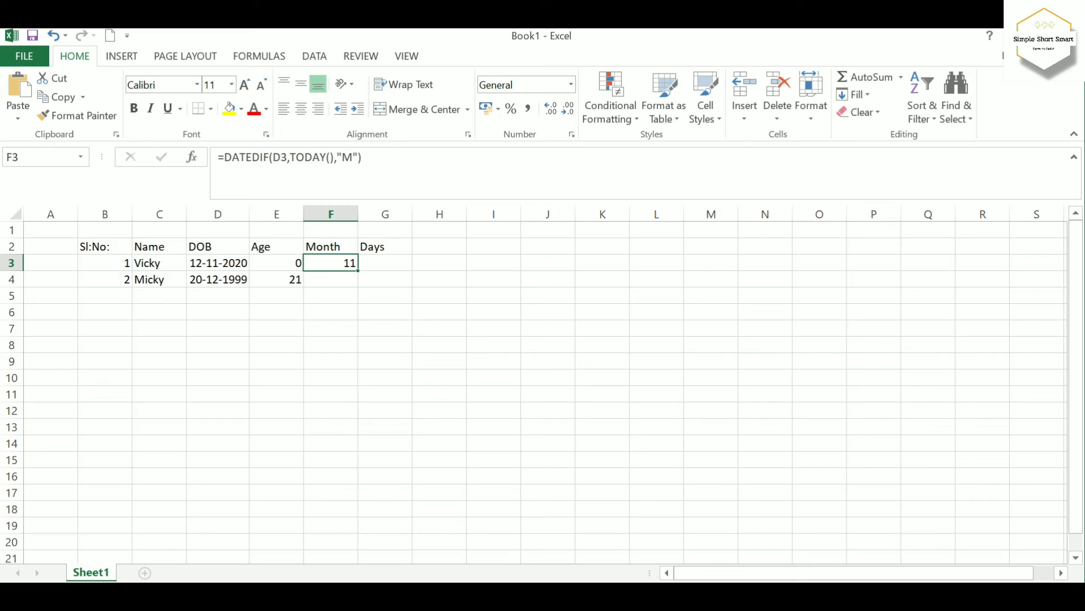
Fill the month formula from cell F3 down to F4 for the second person
{"action": "left_click_drag", "start_coordinate": [358, 270], "coordinate": [357, 283]}
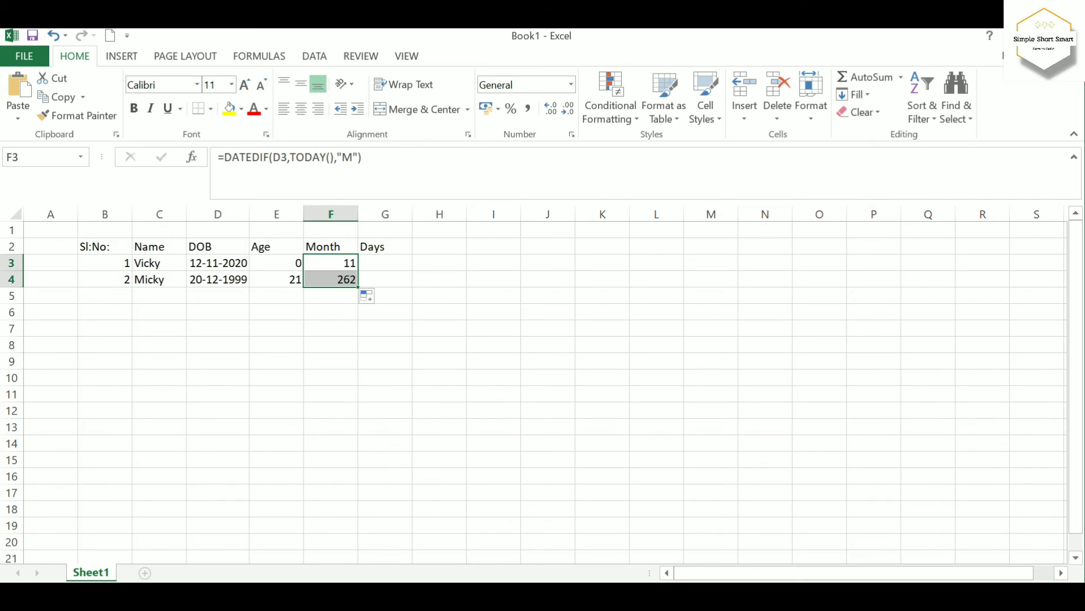
Reuse the copied age formula's text in cell G3, changing the unit so it reads =DATEDIF(D3,TODAY(),"D")
{"action": "left_click", "coordinate": [385, 263]}
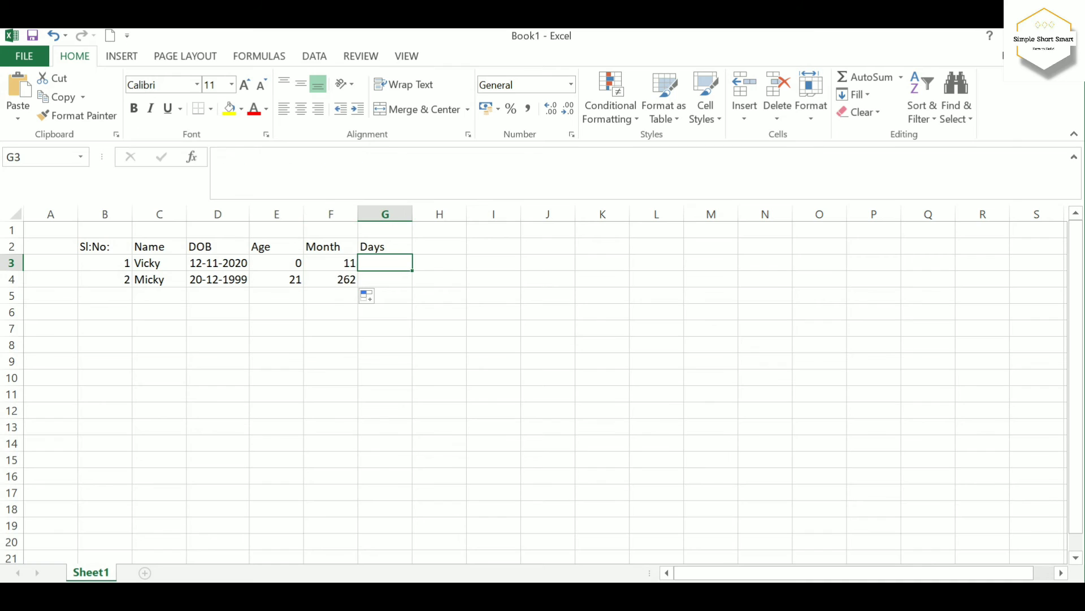
{"action": "double_click", "coordinate": [385, 263]}
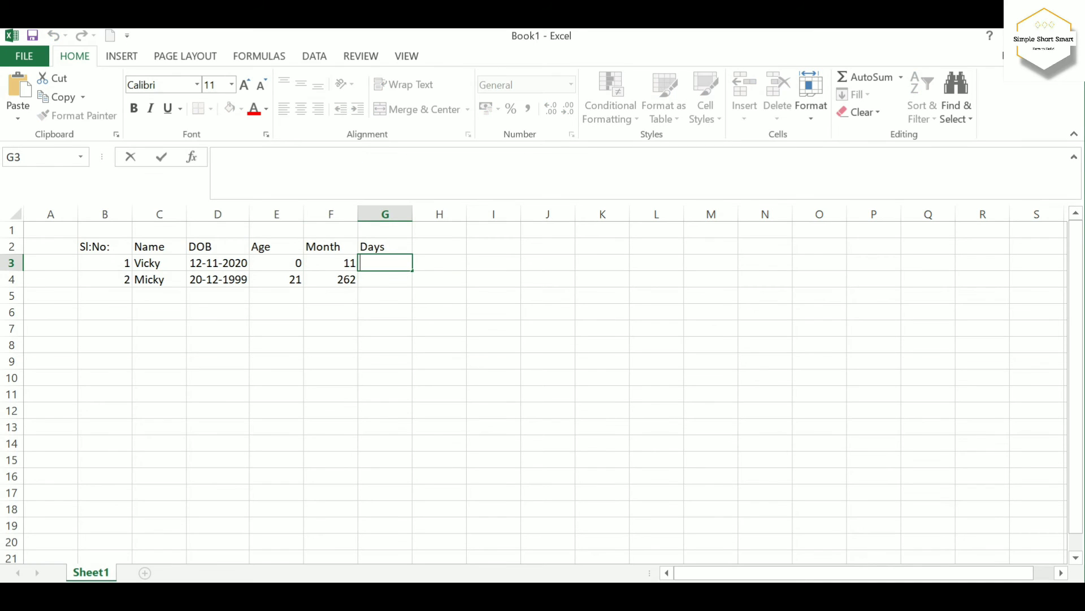
{"action": "key", "text": "ctrl+v"}
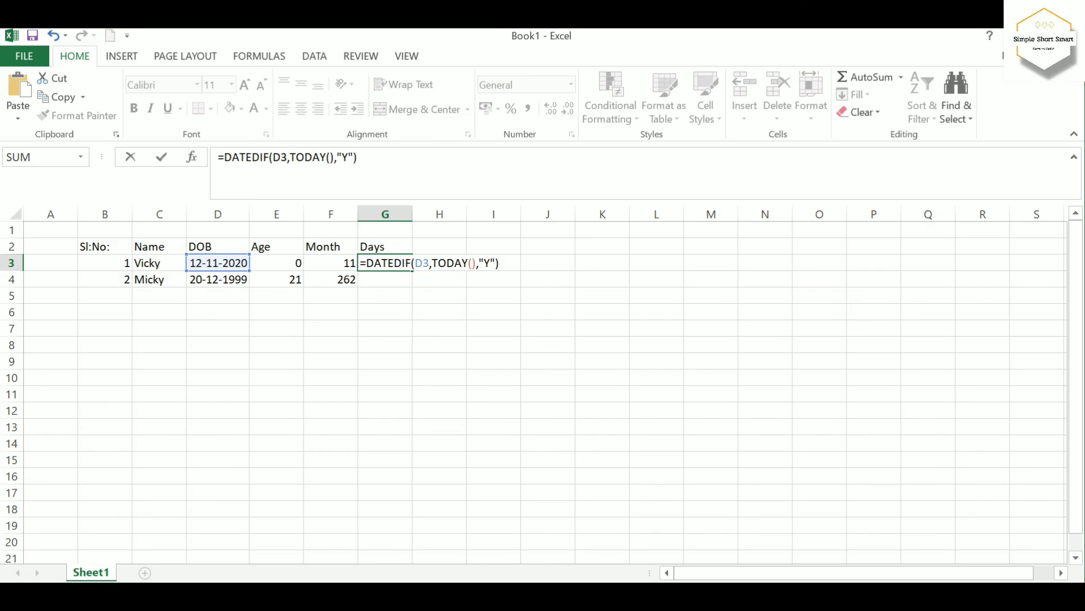
{"action": "left_click", "coordinate": [490, 263]}
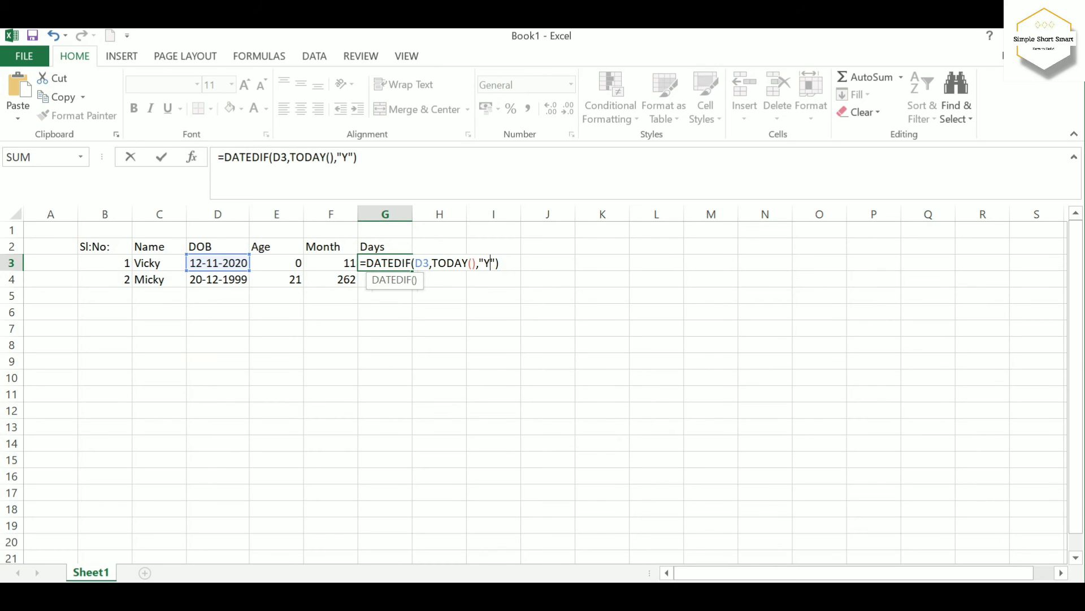
{"action": "key", "text": "BackSpace"}
{"action": "type", "text": "D"}
{"action": "key", "text": "Return"}
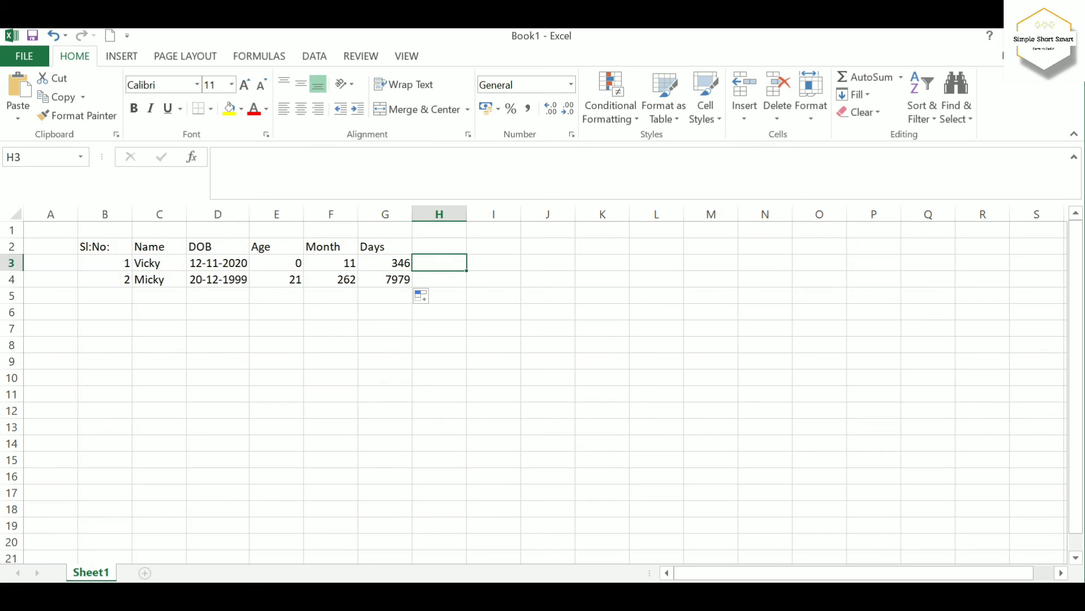
Fill the days formula from cell G3 down to G4 for the second person
{"action": "left_click", "coordinate": [385, 263]}
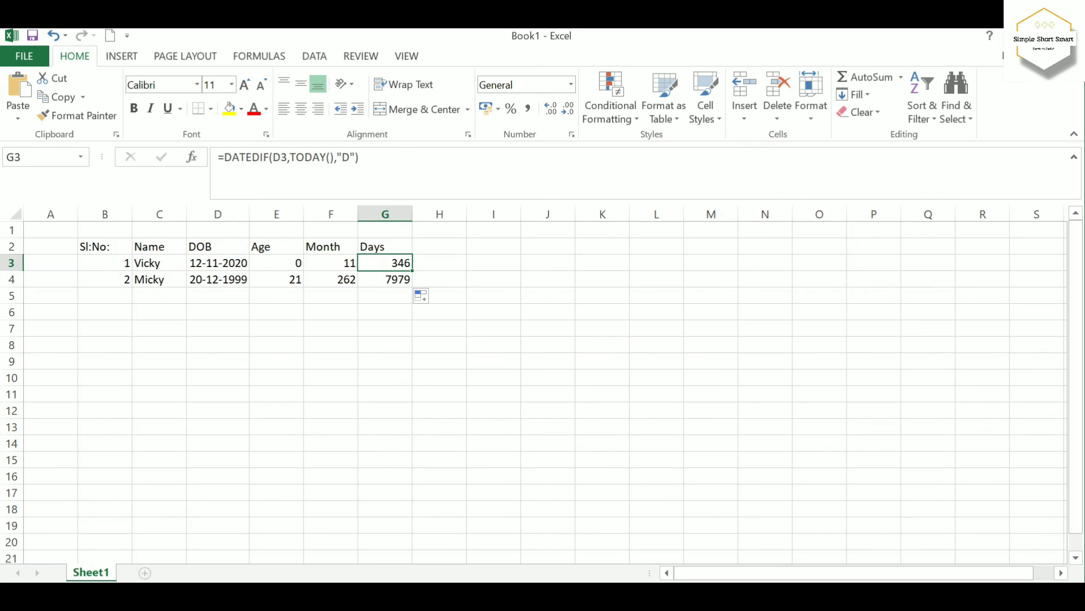
{"action": "key", "text": "shift+Down"}
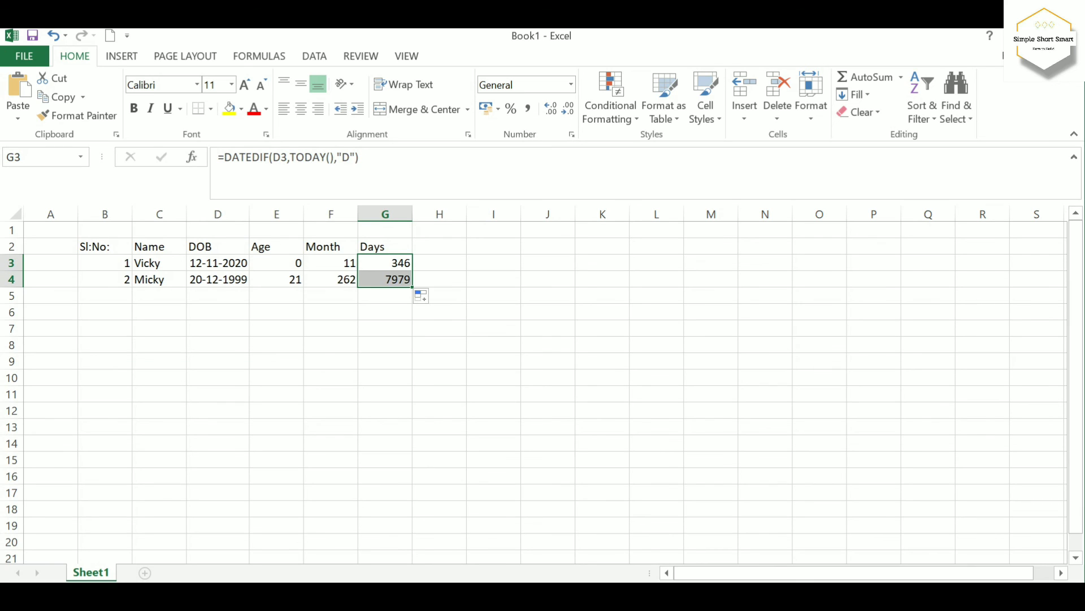
{"action": "left_click", "coordinate": [439, 263]}
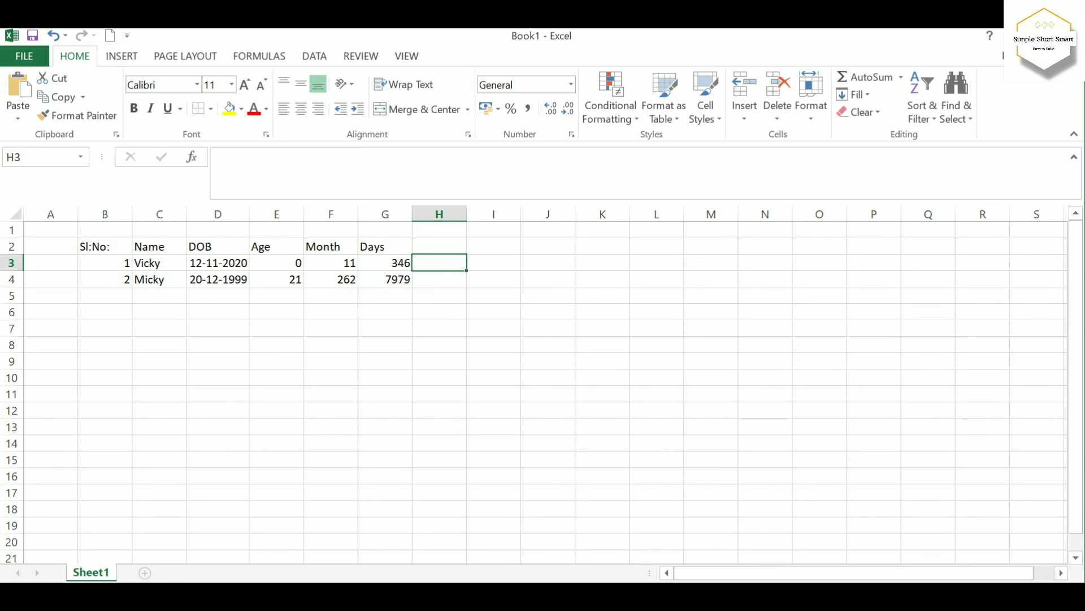